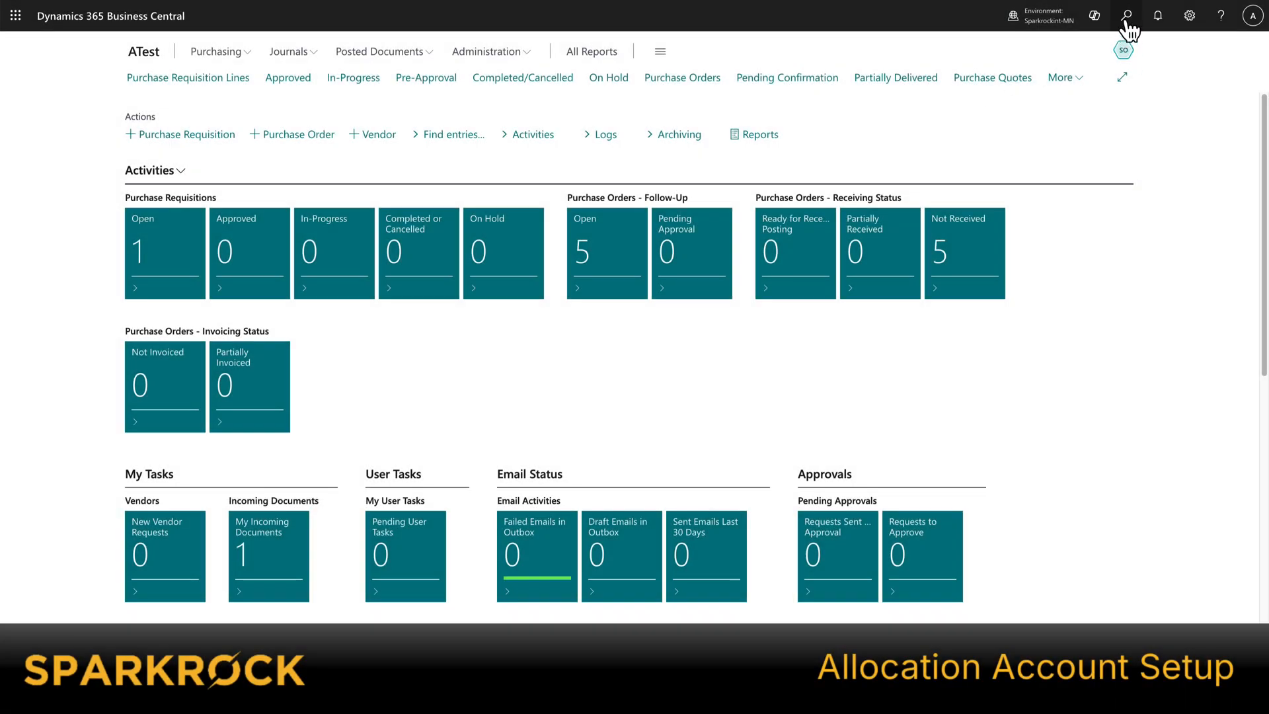
# Search for the Allocation Accounts page and open it
pyautogui.click(1127, 16)
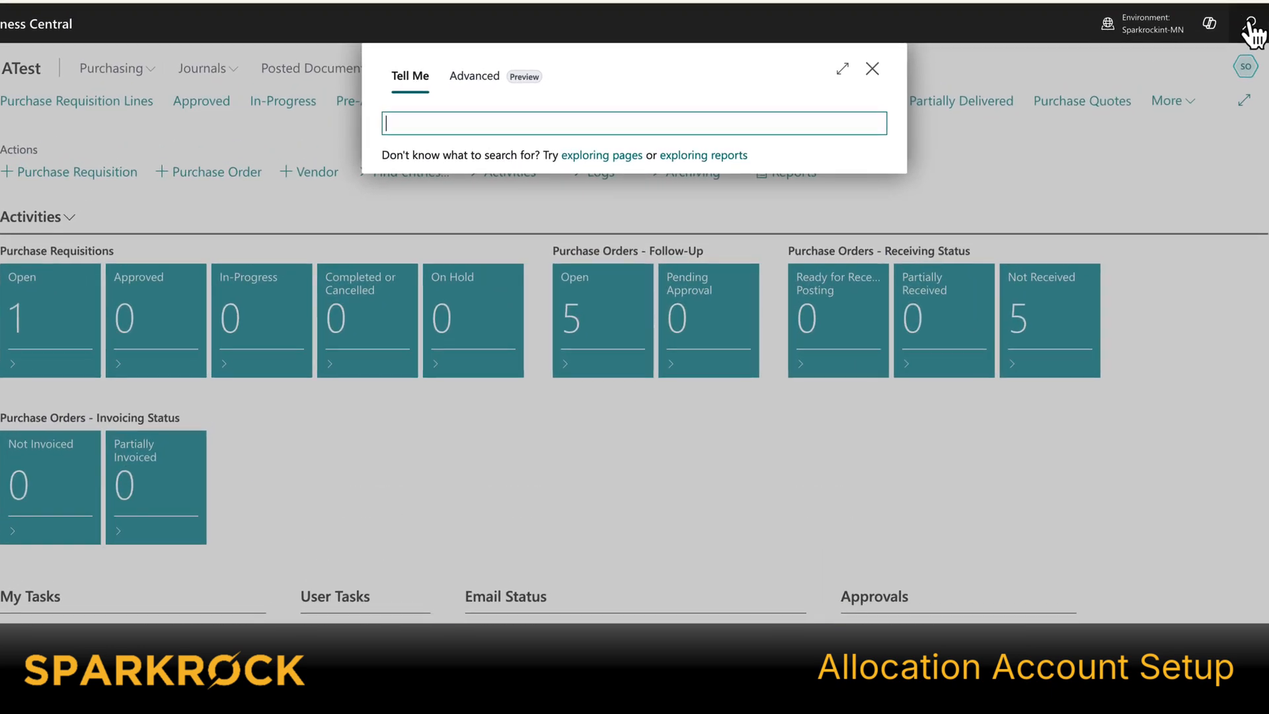
pyautogui.write('all acc')
pyautogui.click(481, 195)
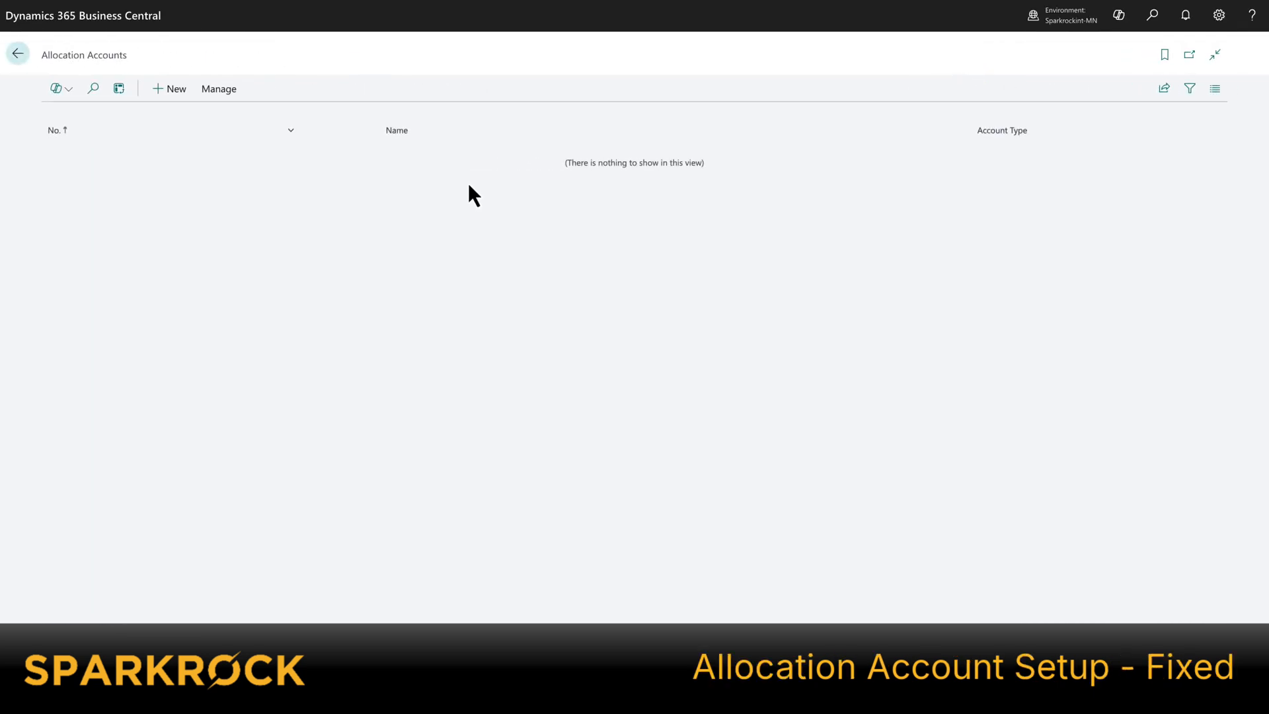
# Create an allocation account numbered PRINTERS with account type Fixed and document line split Split Amount
pyautogui.click(162, 90)
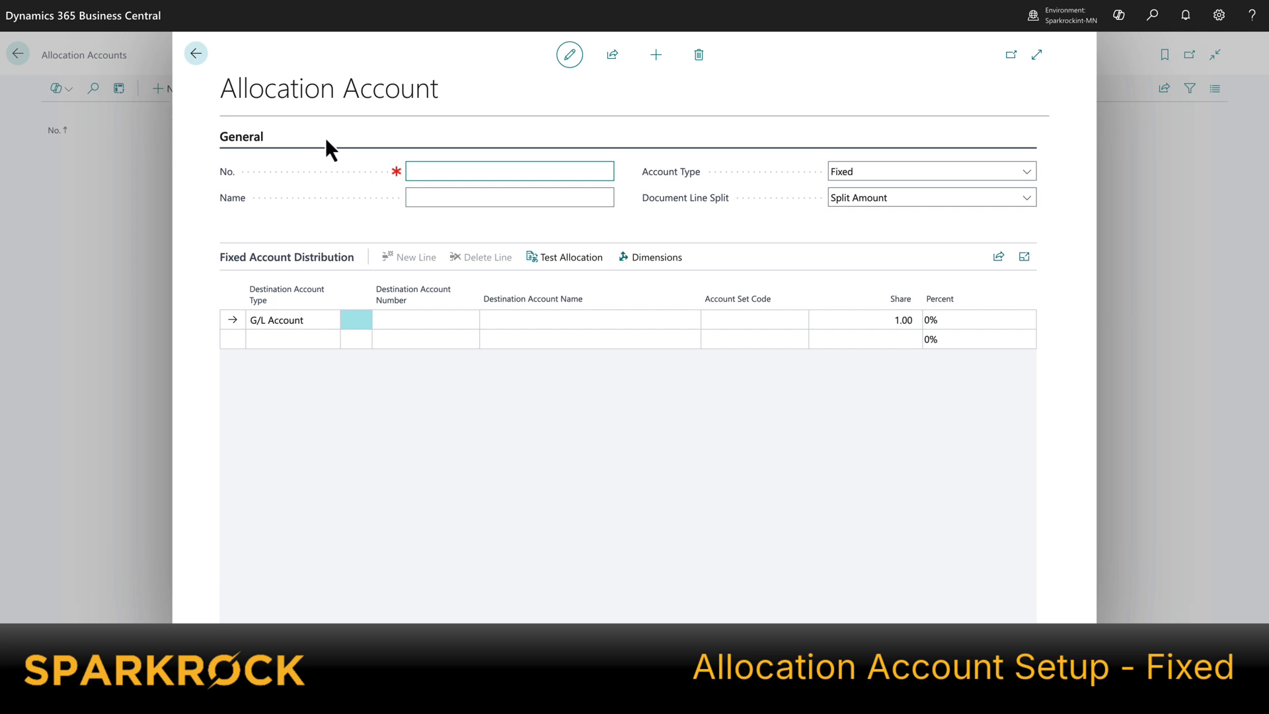
pyautogui.write('PRINTERS')
pyautogui.press('Tab')
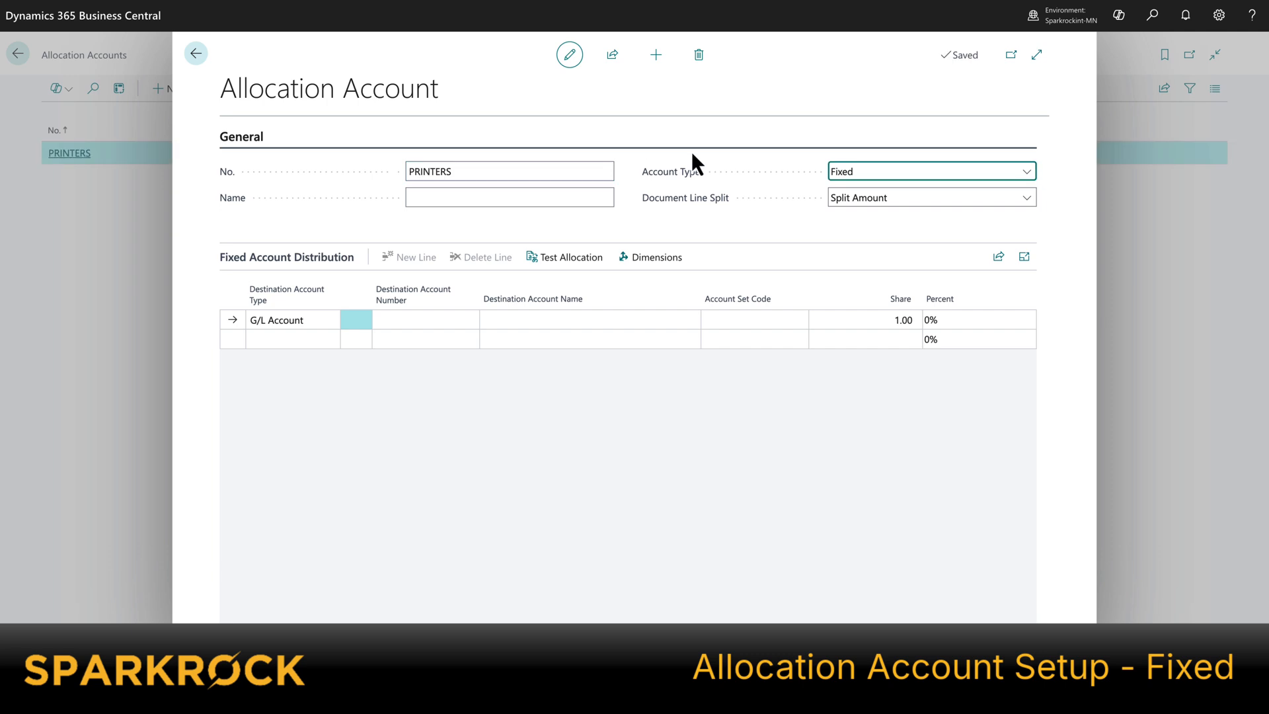
pyautogui.click(1017, 173)
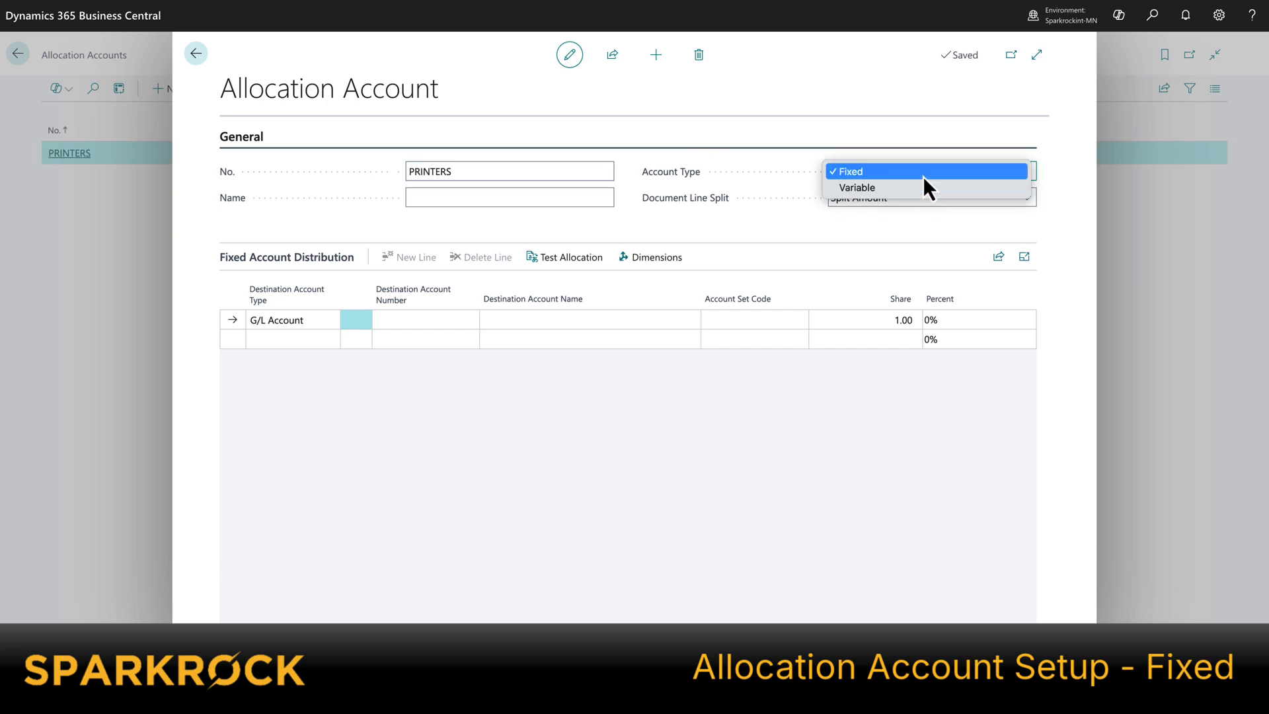
pyautogui.click(924, 175)
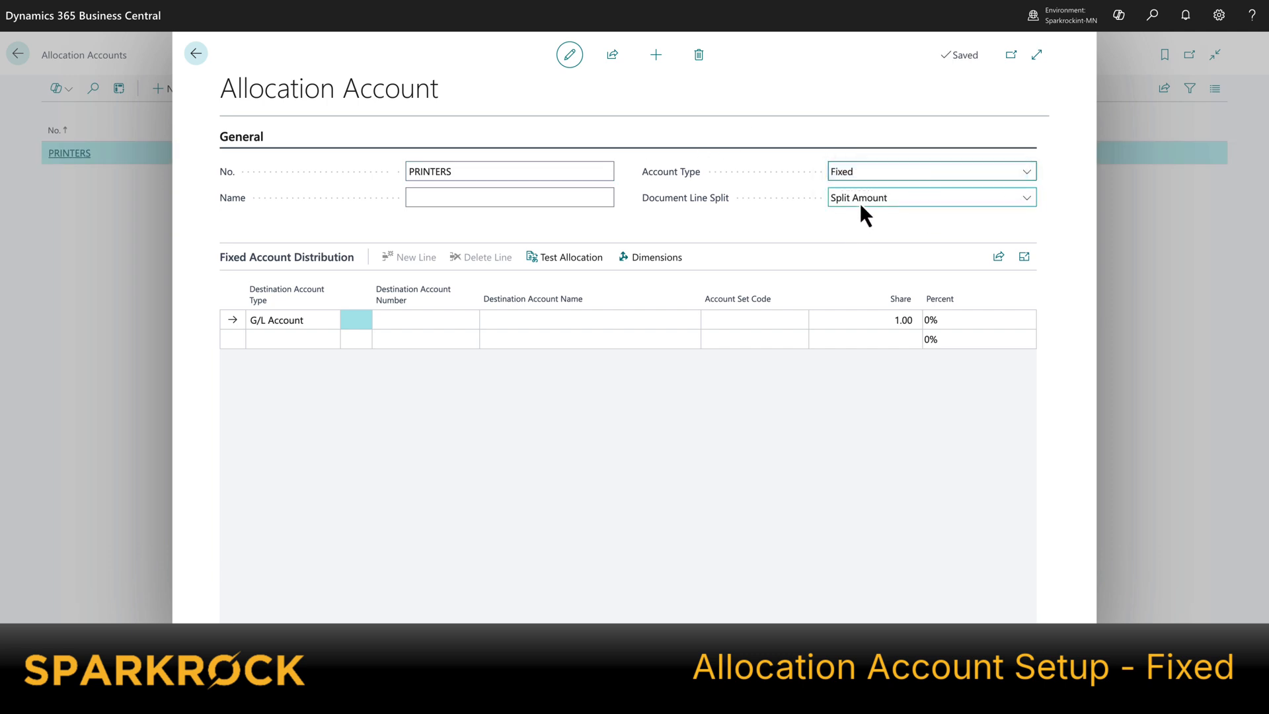
pyautogui.click(1023, 198)
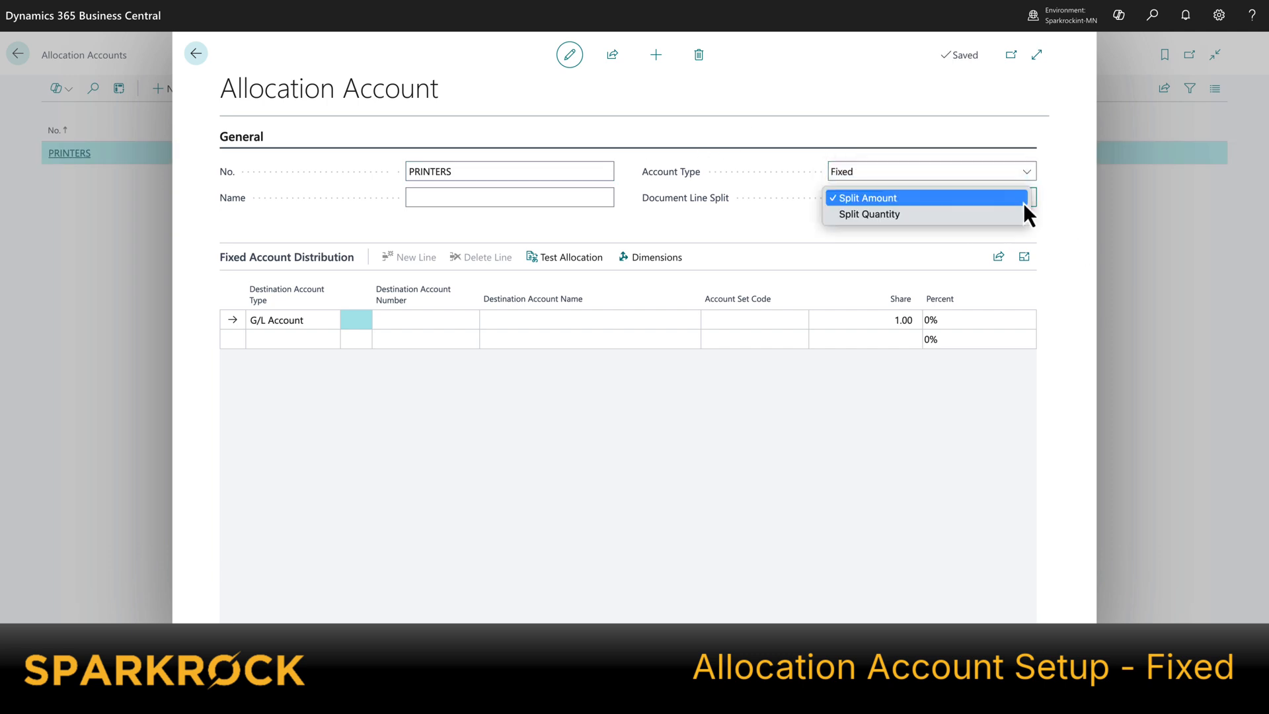
pyautogui.click(981, 198)
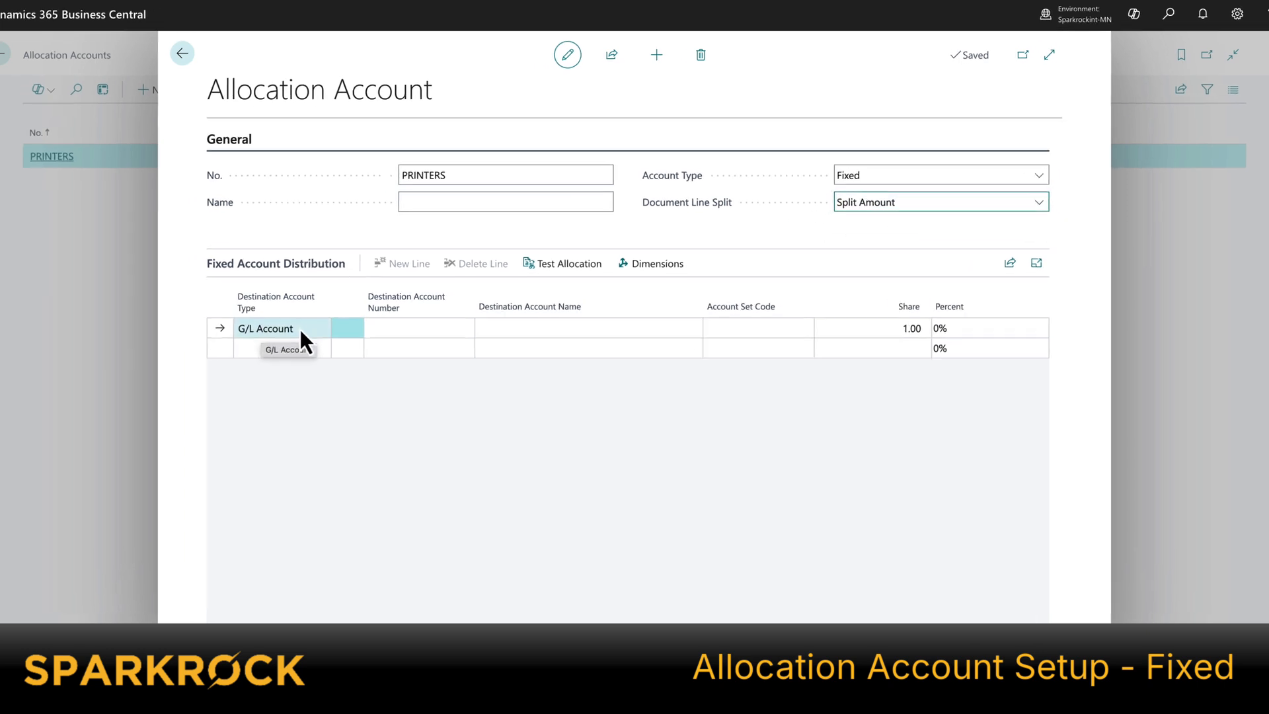
# Fill the first distribution line with G/L account 64300, account set code 64300-ADM and a share of 45
pyautogui.click(329, 335)
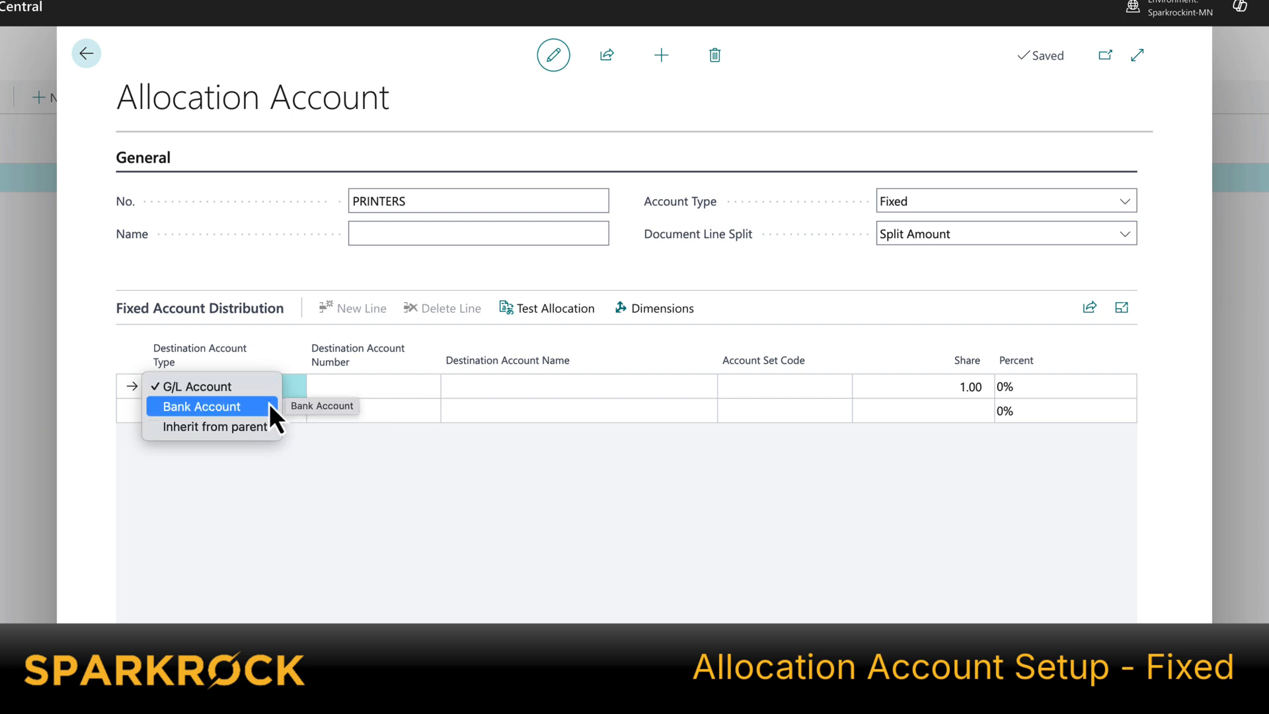
pyautogui.click(272, 382)
pyautogui.click(346, 386)
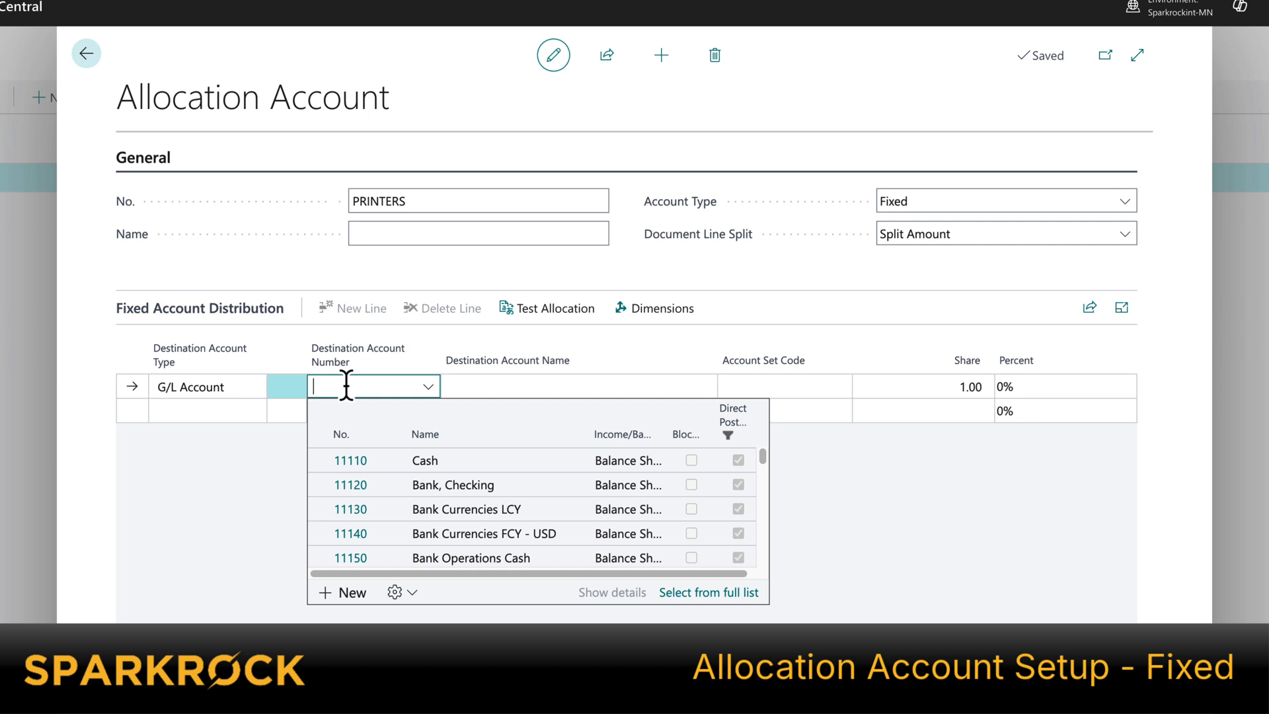
pyautogui.write('64300')
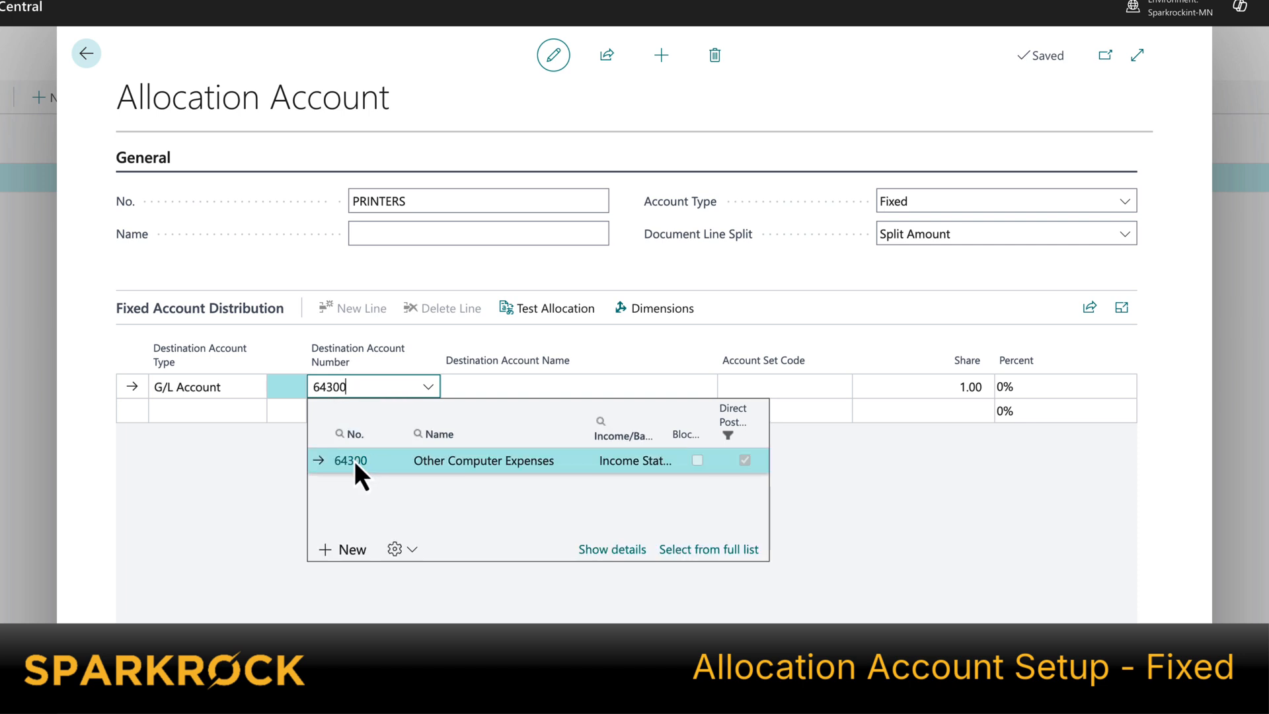
pyautogui.click(355, 461)
pyautogui.click(780, 386)
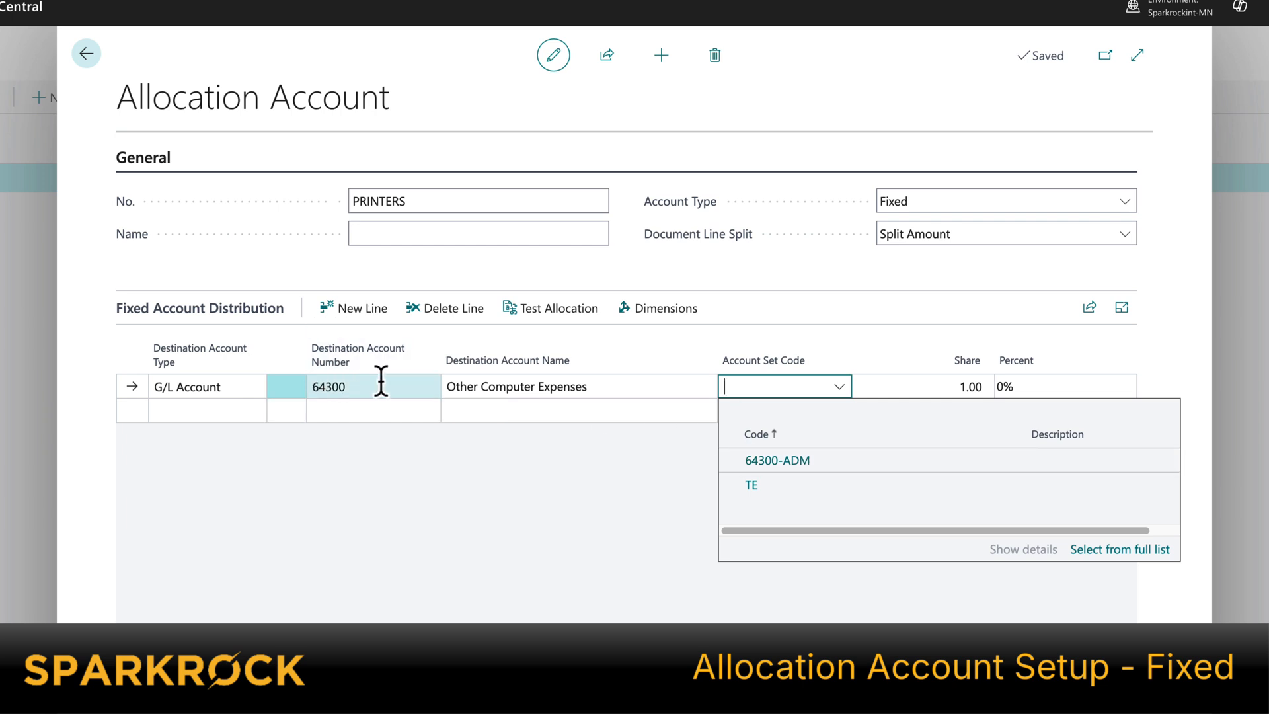
pyautogui.click(791, 465)
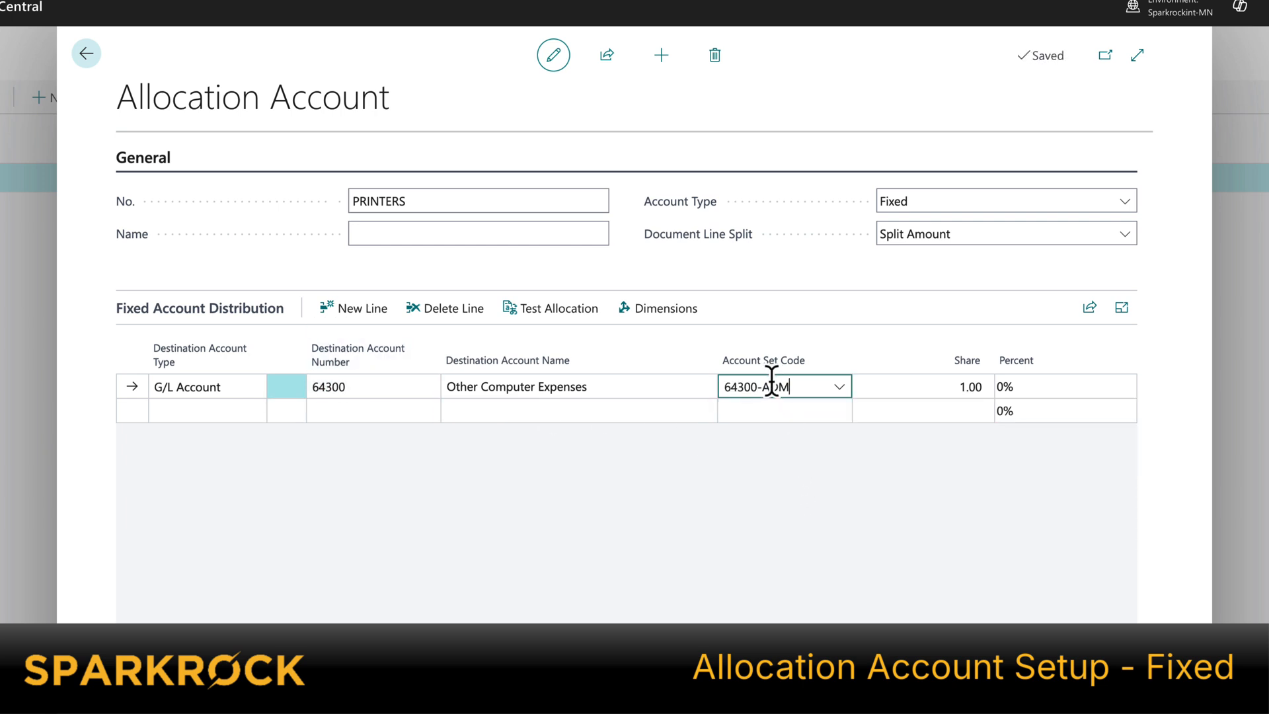
pyautogui.click(940, 388)
pyautogui.write('4')
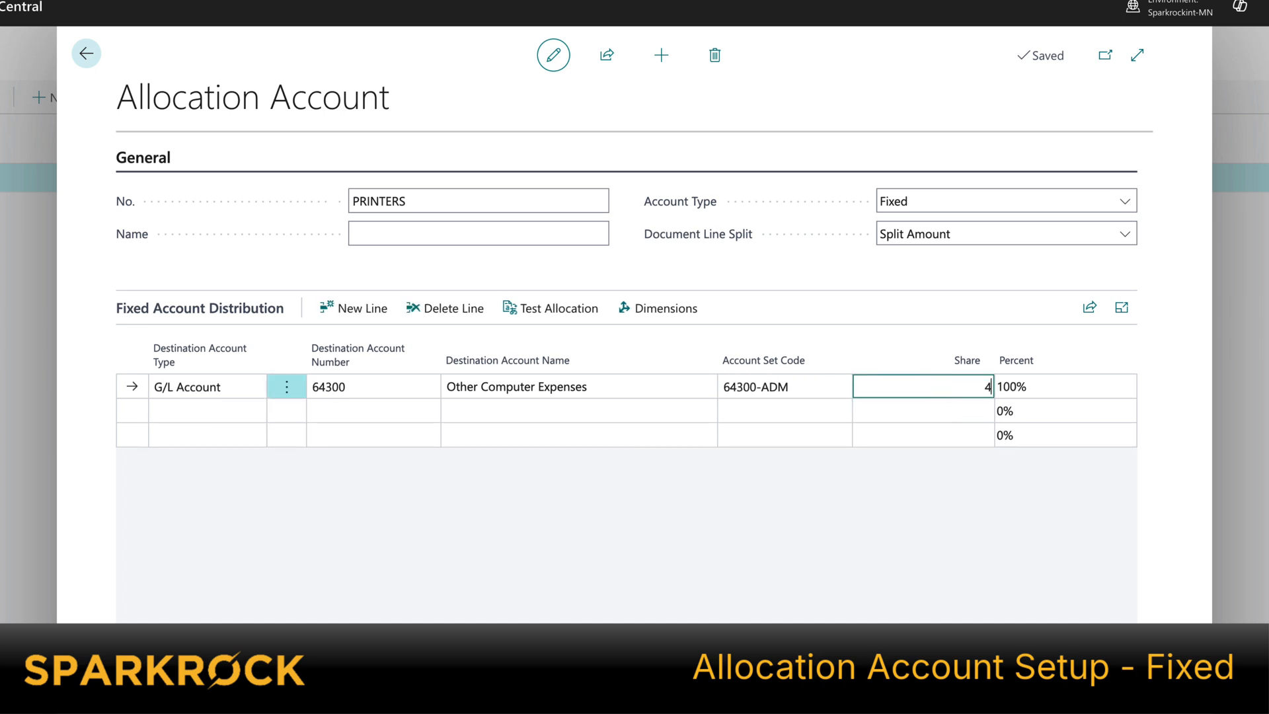
pyautogui.write('5')
pyautogui.press('Tab')
# Add a second distribution line for G/L account 64100 with account set code 64100-PROD and a share of 35
pyautogui.click(398, 411)
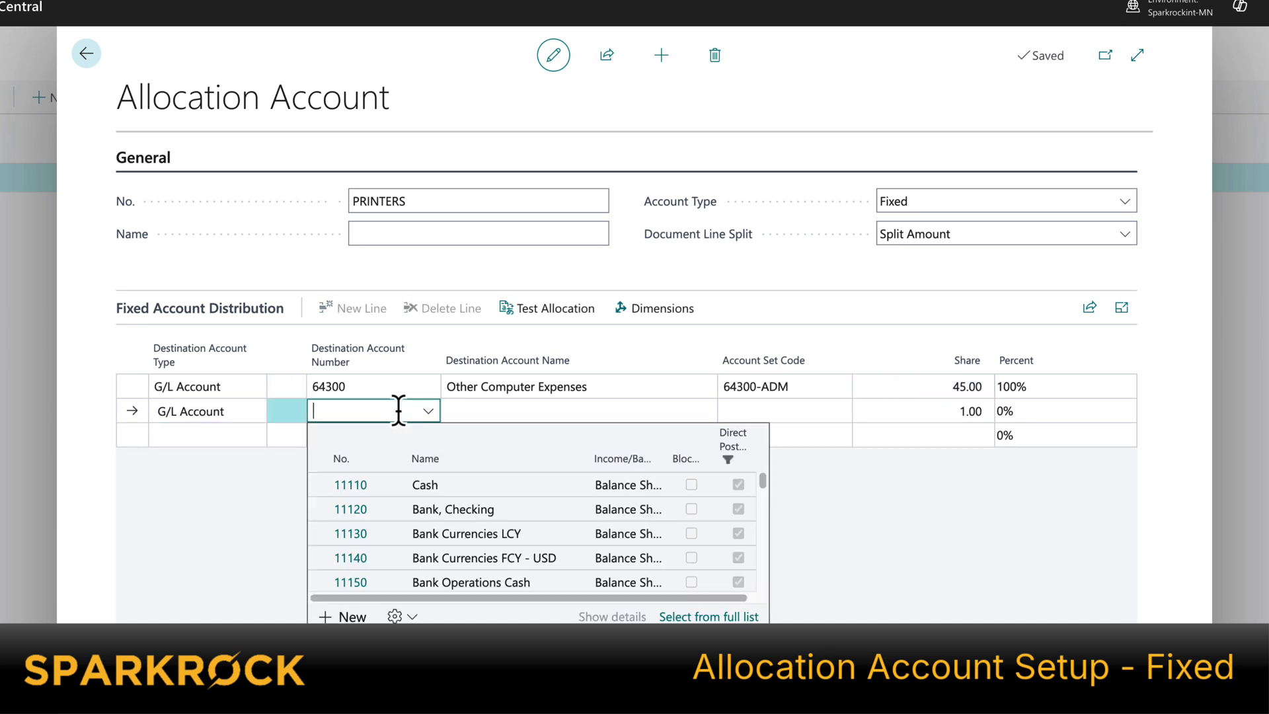
pyautogui.write('64100')
pyautogui.click(794, 406)
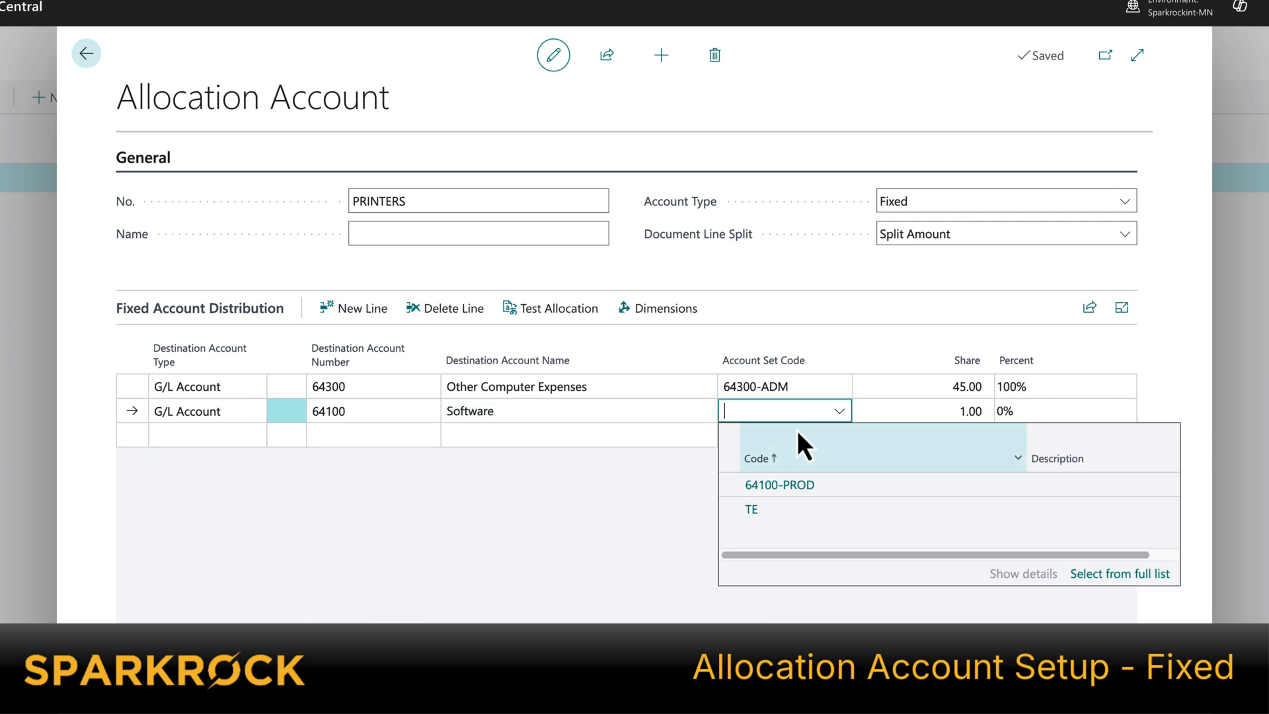
pyautogui.click(780, 485)
pyautogui.click(931, 410)
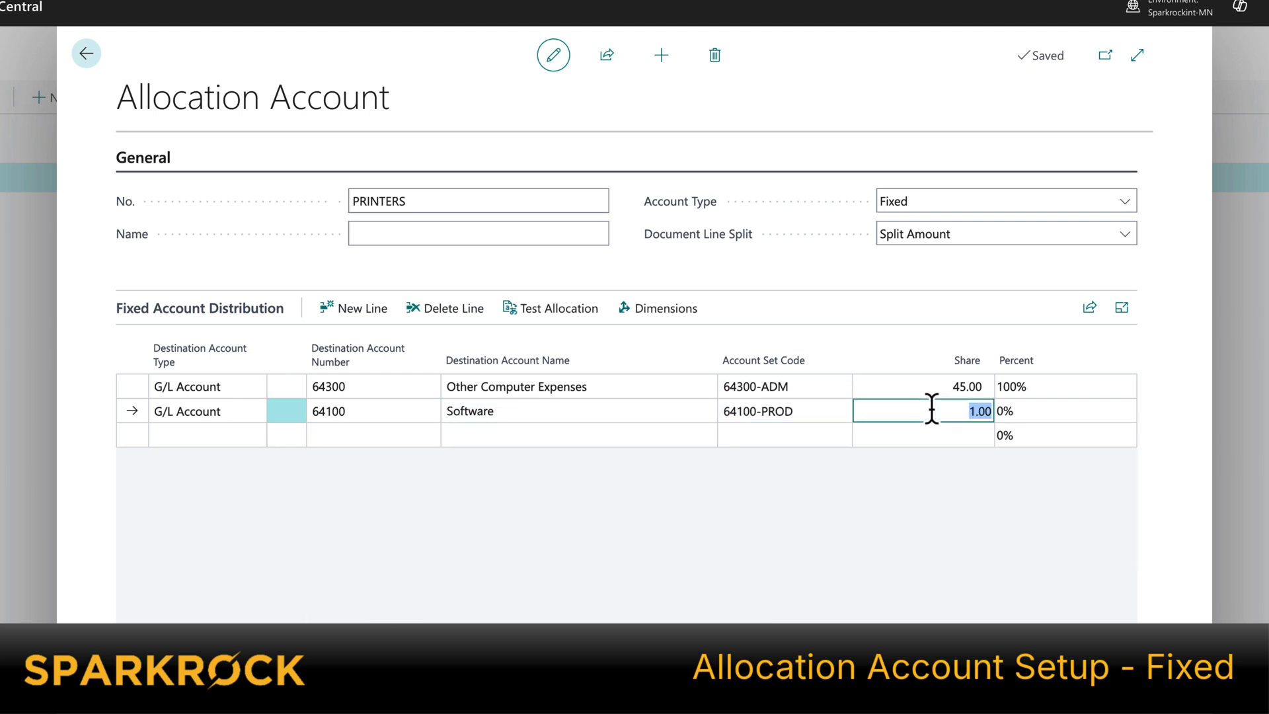
pyautogui.write('35')
pyautogui.press('Return')
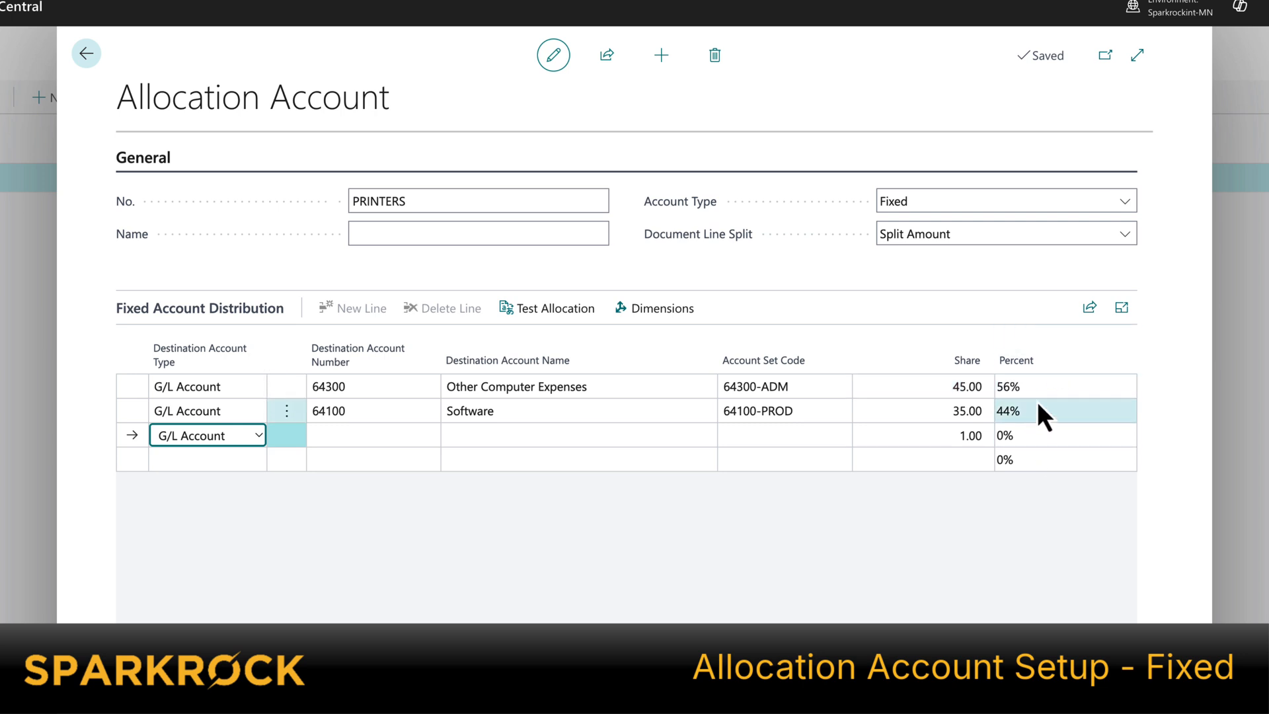
# Add a third distribution line for G/L account 65600 with account set code 65600-ADM and a share of 20
pyautogui.click(374, 442)
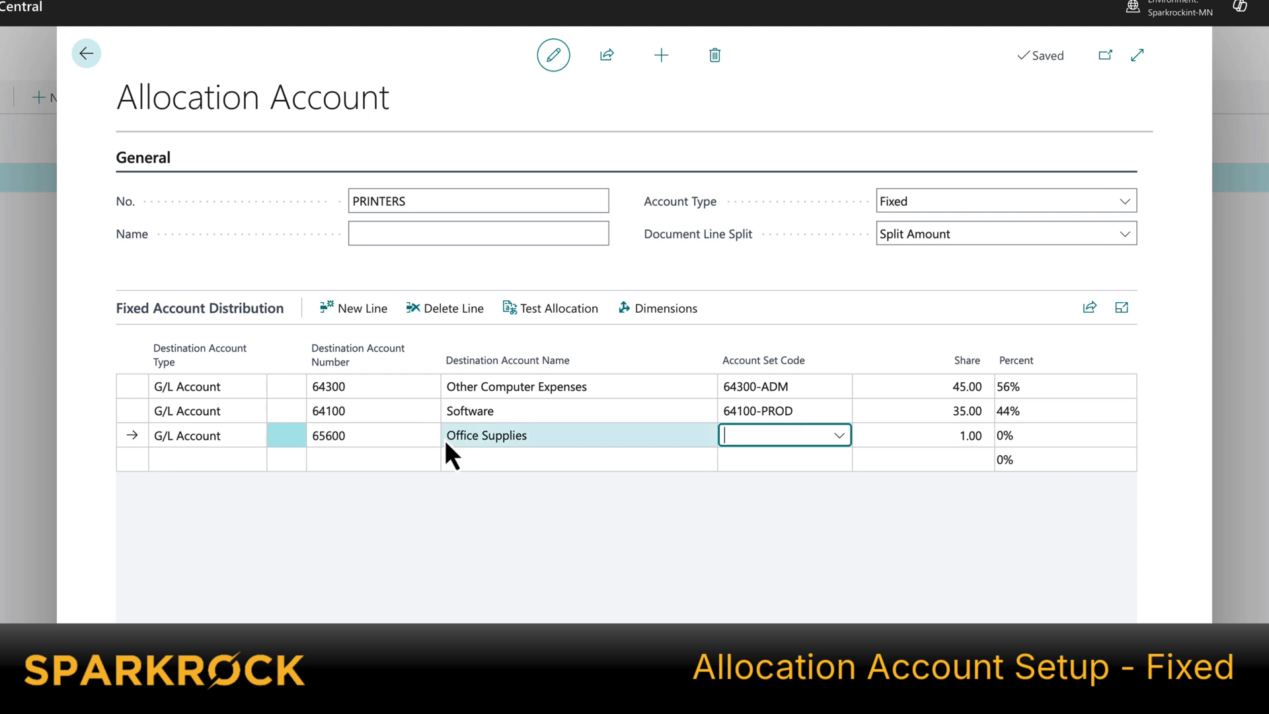
pyautogui.click(747, 441)
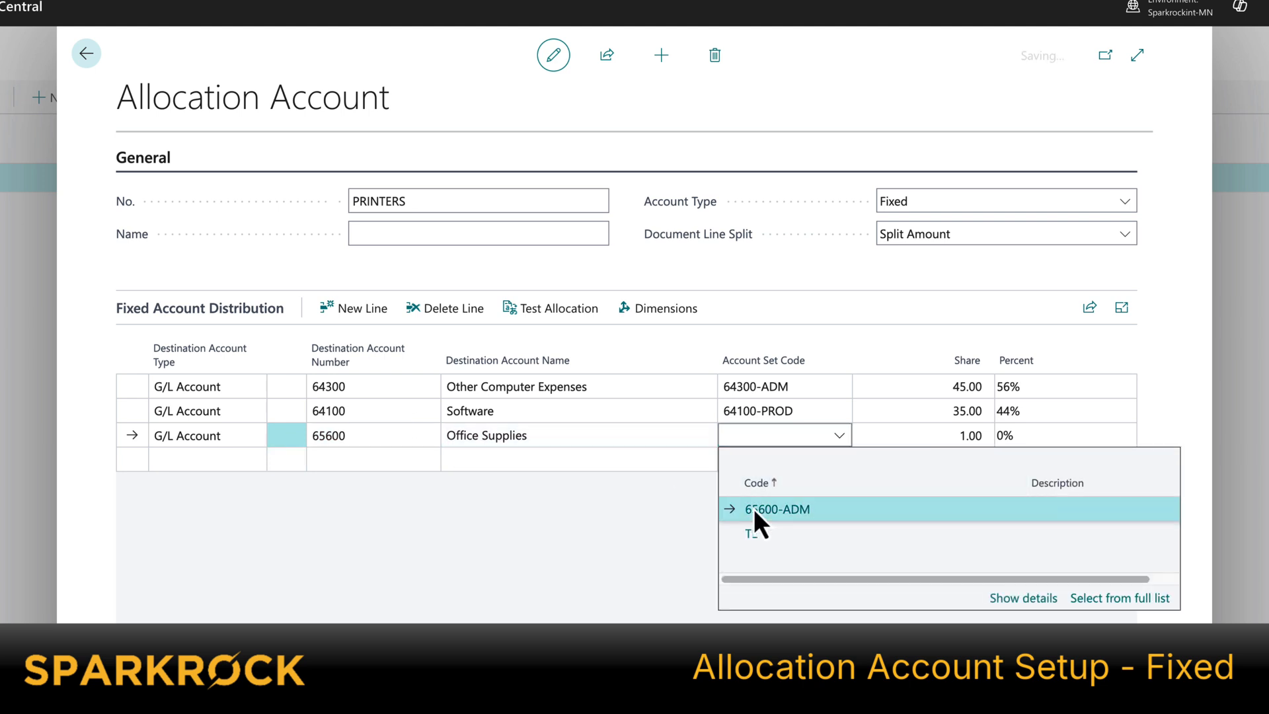
pyautogui.click(753, 509)
pyautogui.click(971, 434)
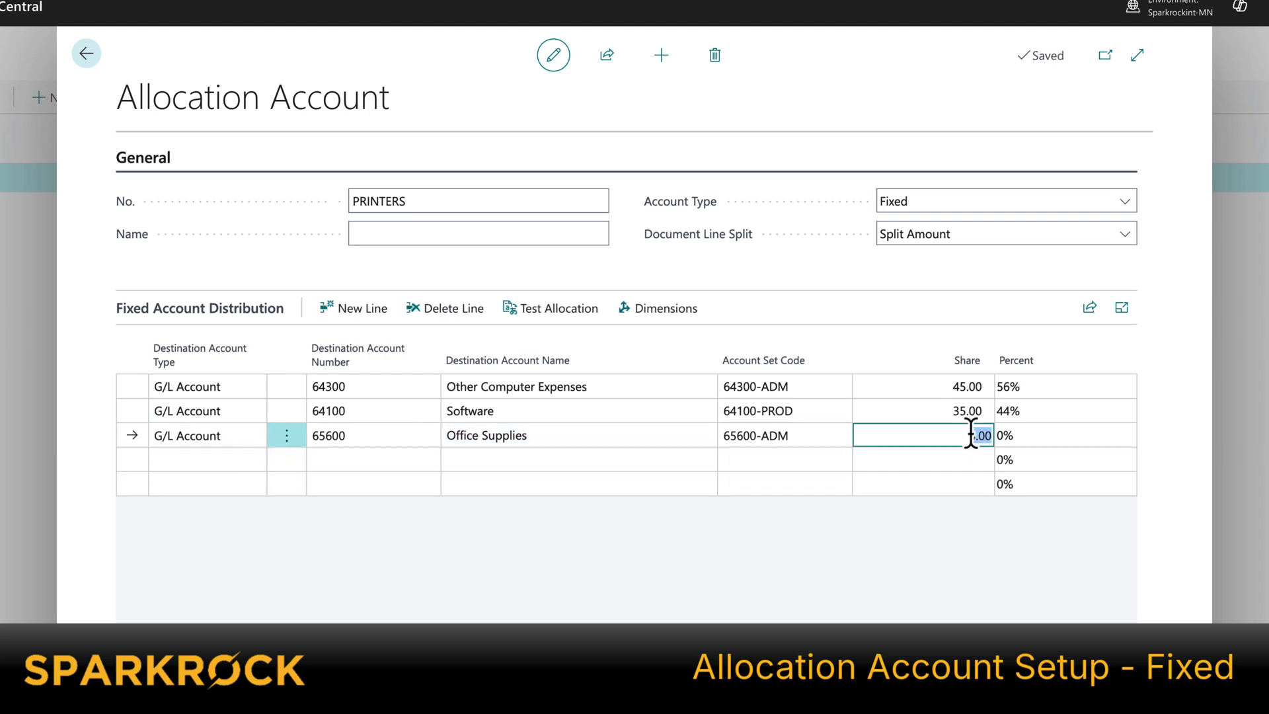
pyautogui.write('20')
pyautogui.press('Return')
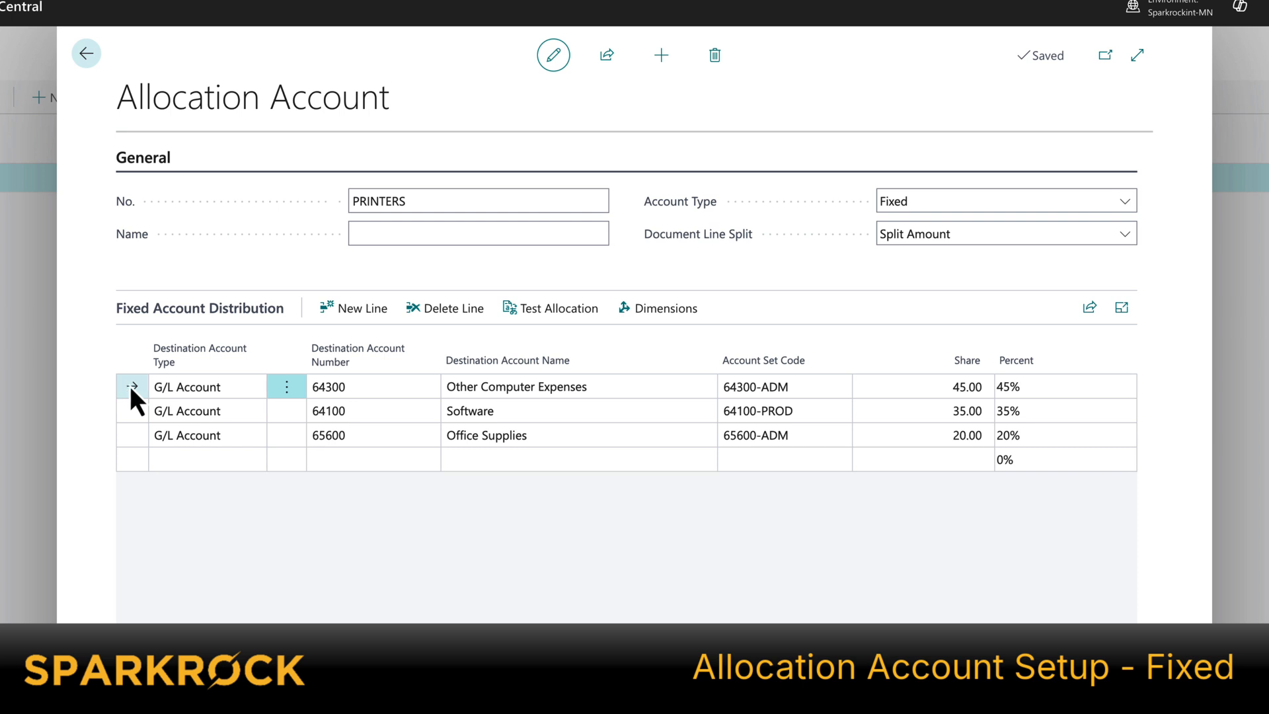
# Review the dimensions of the 64300 line and test the PRINTERS allocation with an amount of 10,000, then return to the Allocation Accounts list
pyautogui.click(660, 309)
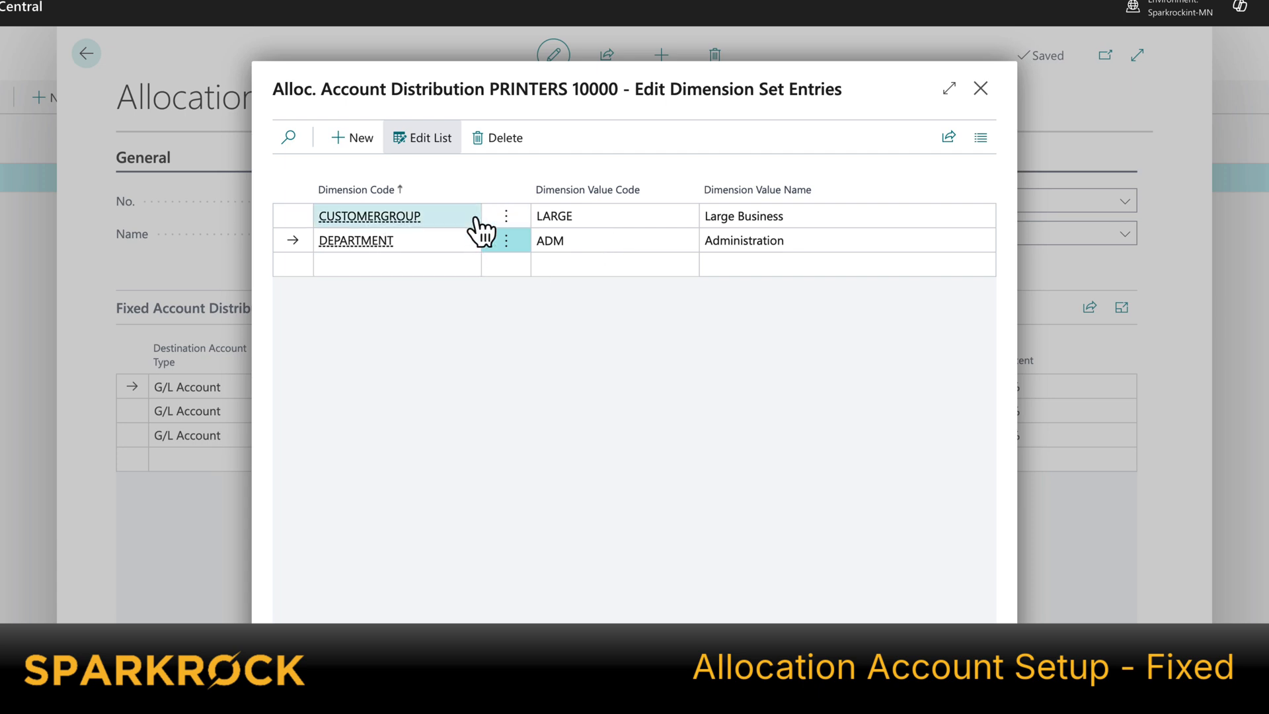
pyautogui.click(981, 88)
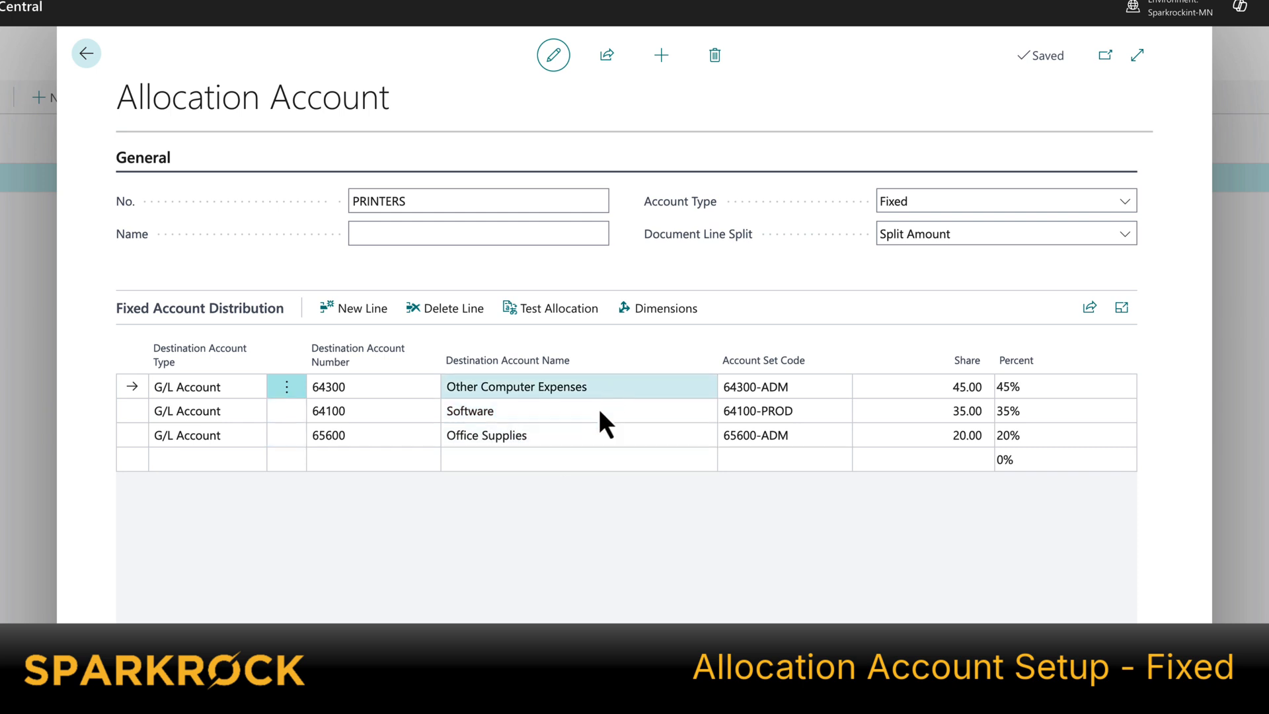
pyautogui.click(586, 323)
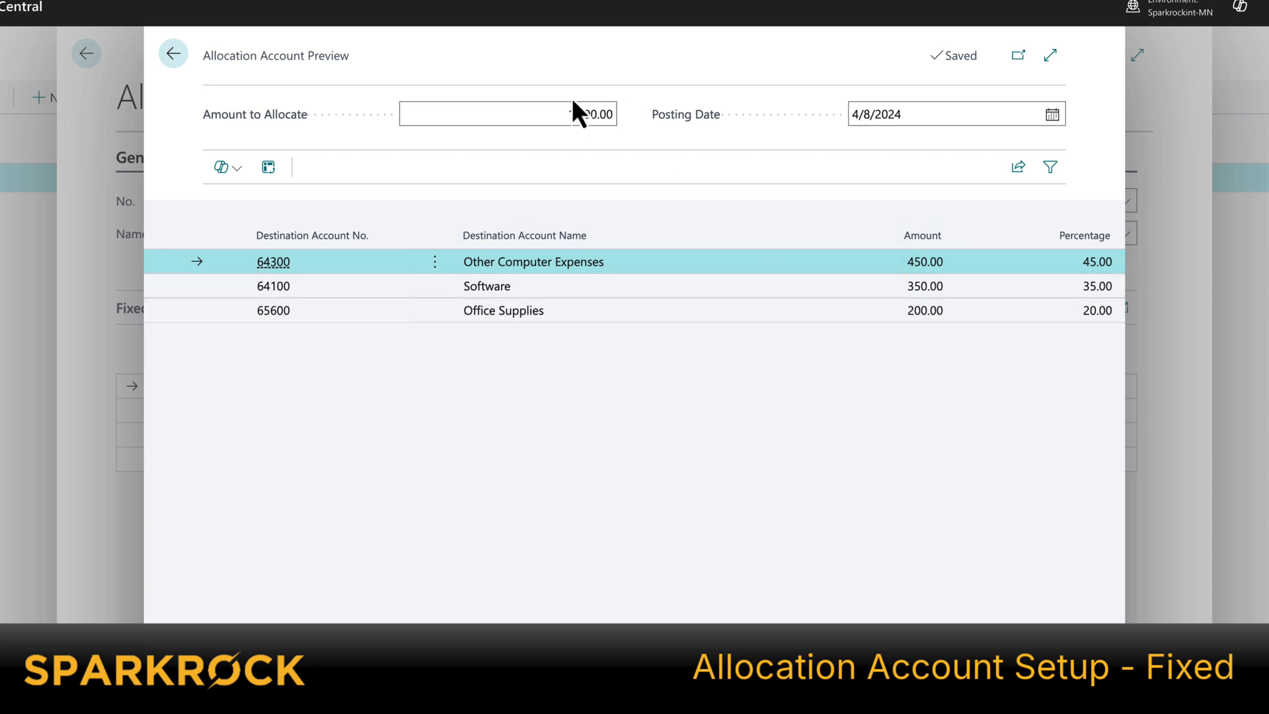
pyautogui.click(552, 109)
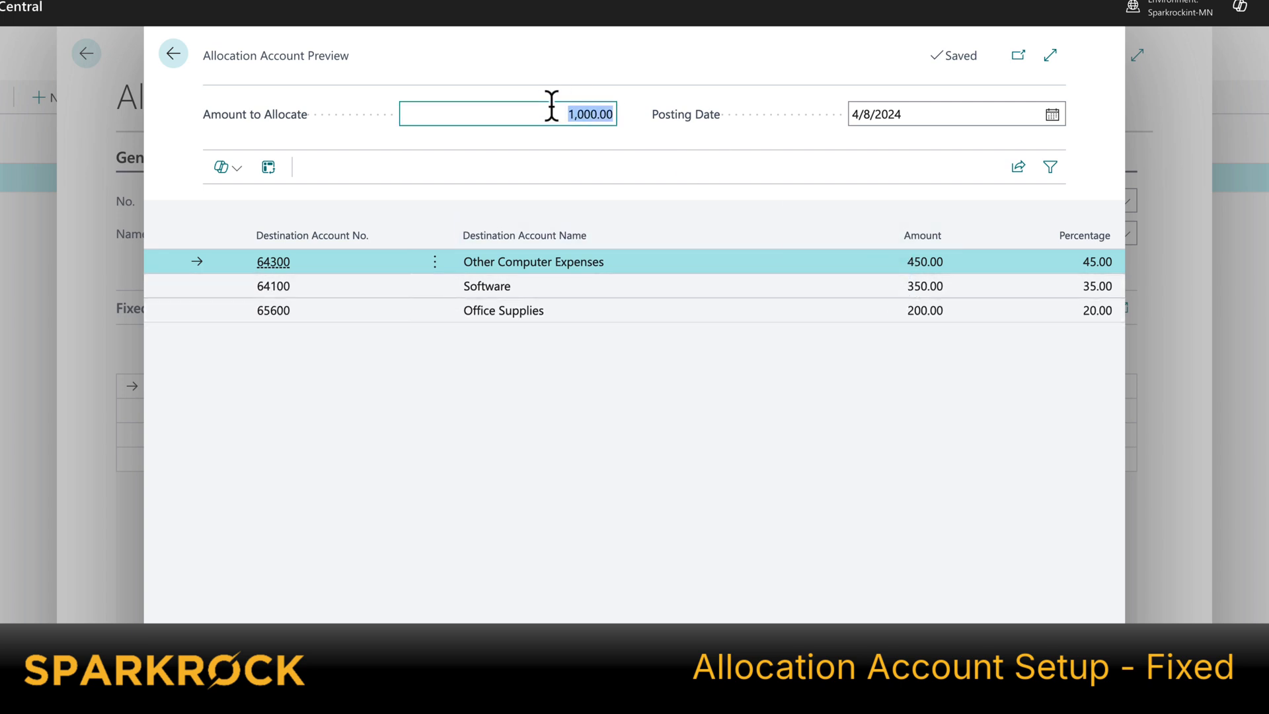
pyautogui.write('10000')
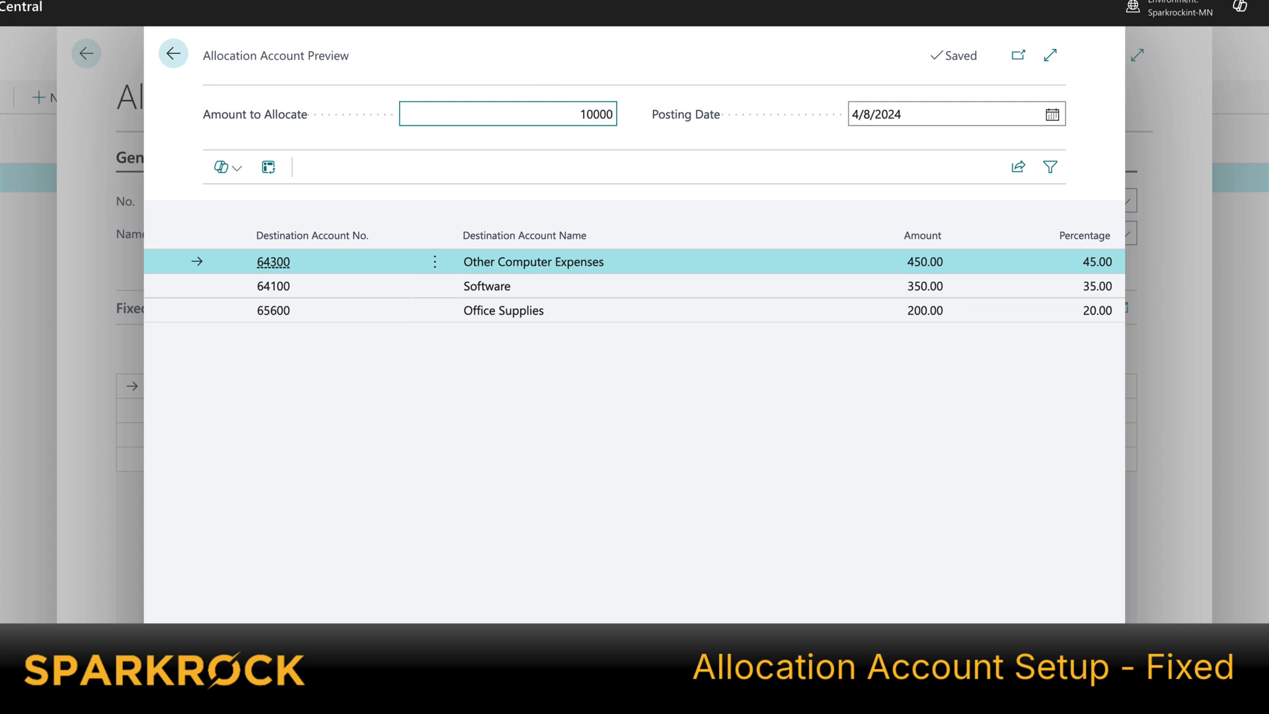
pyautogui.press('Tab')
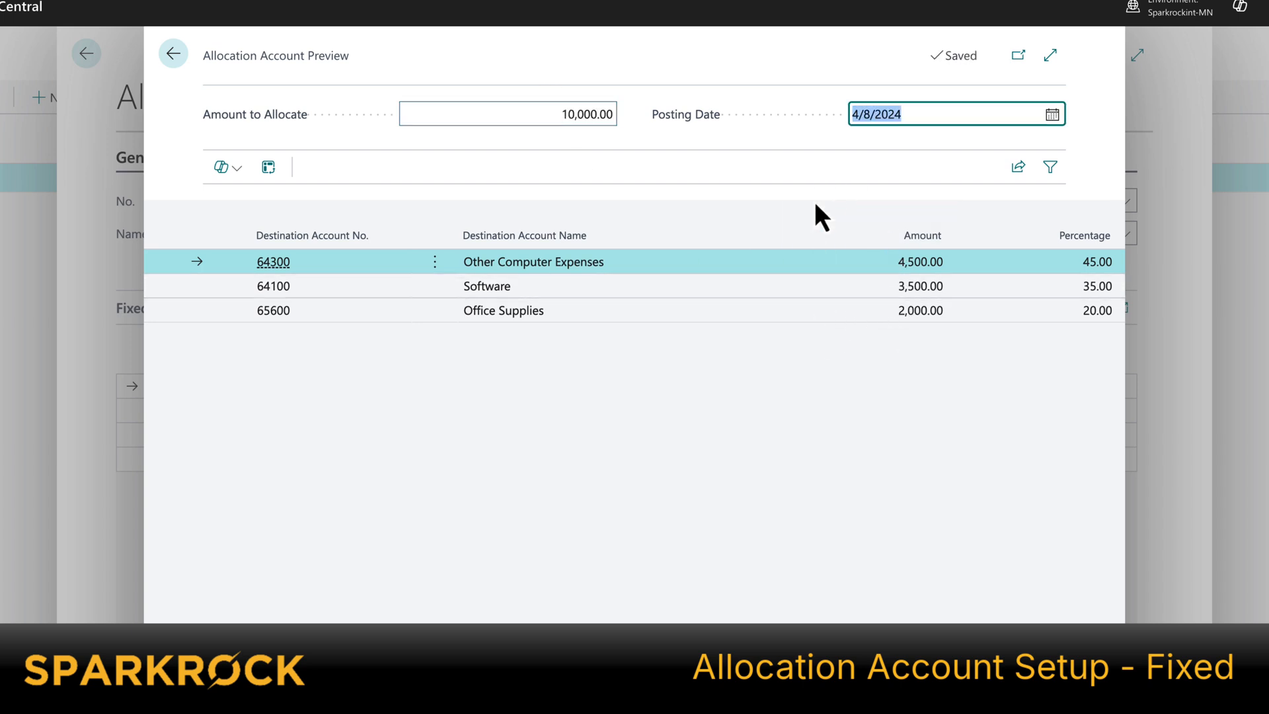
pyautogui.click(185, 60)
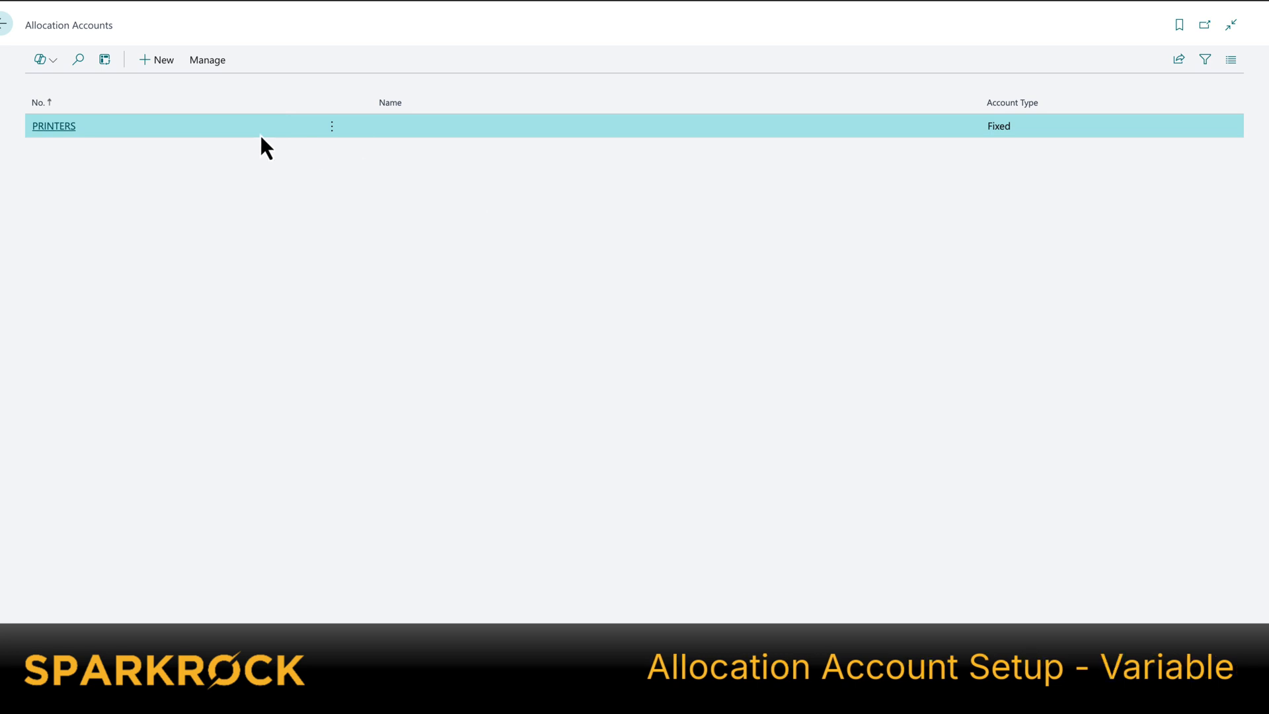
# Create another allocation account numbered REVENUE with account type Variable
pyautogui.click(160, 61)
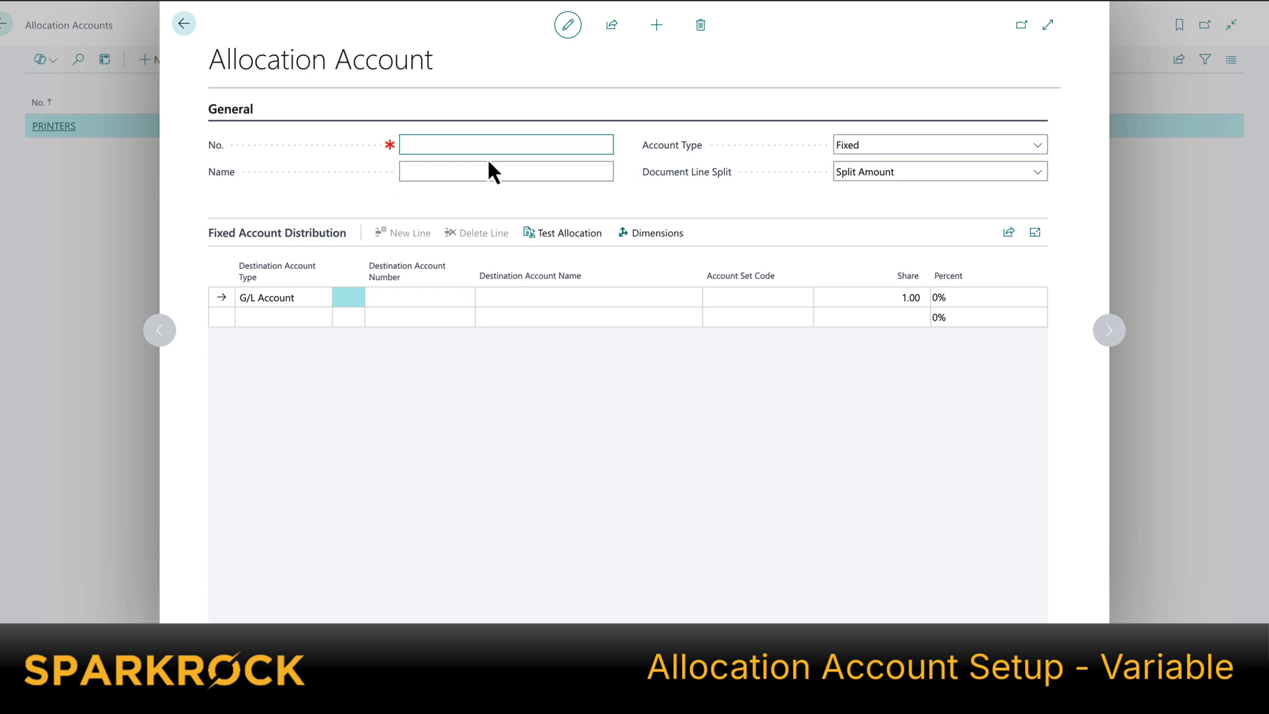
pyautogui.write('REVENUE')
pyautogui.click(879, 146)
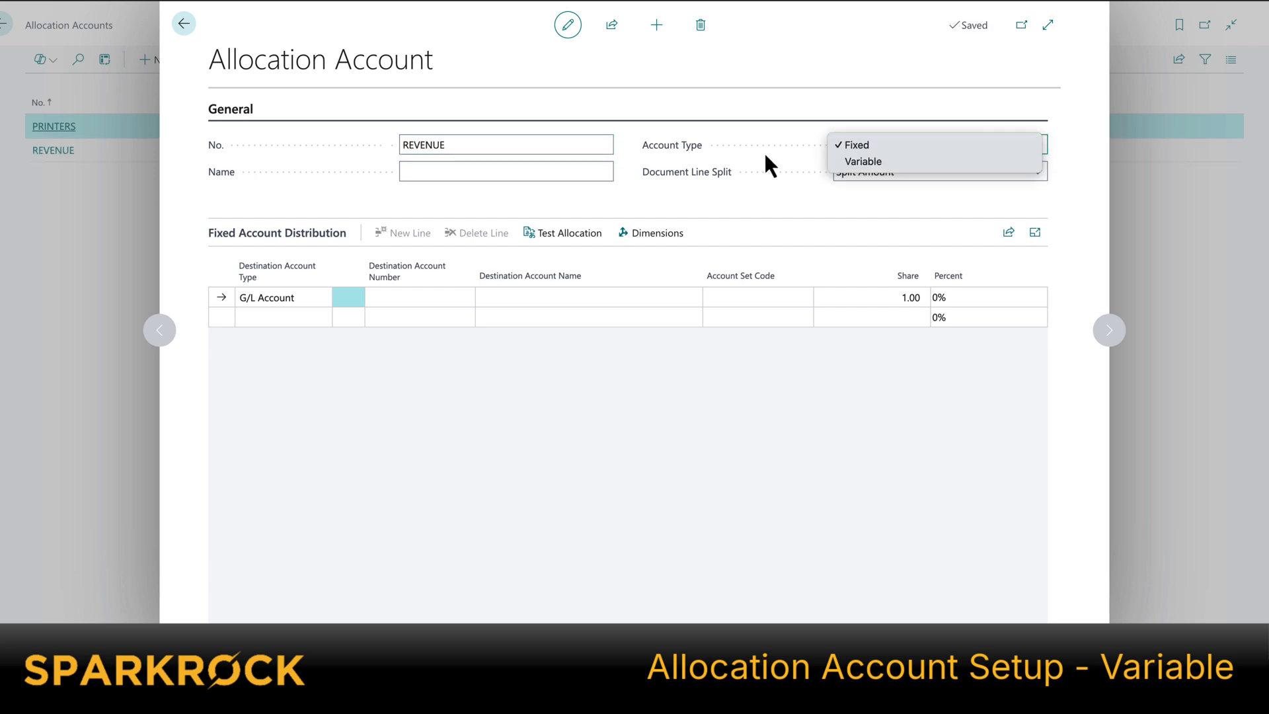
pyautogui.click(878, 165)
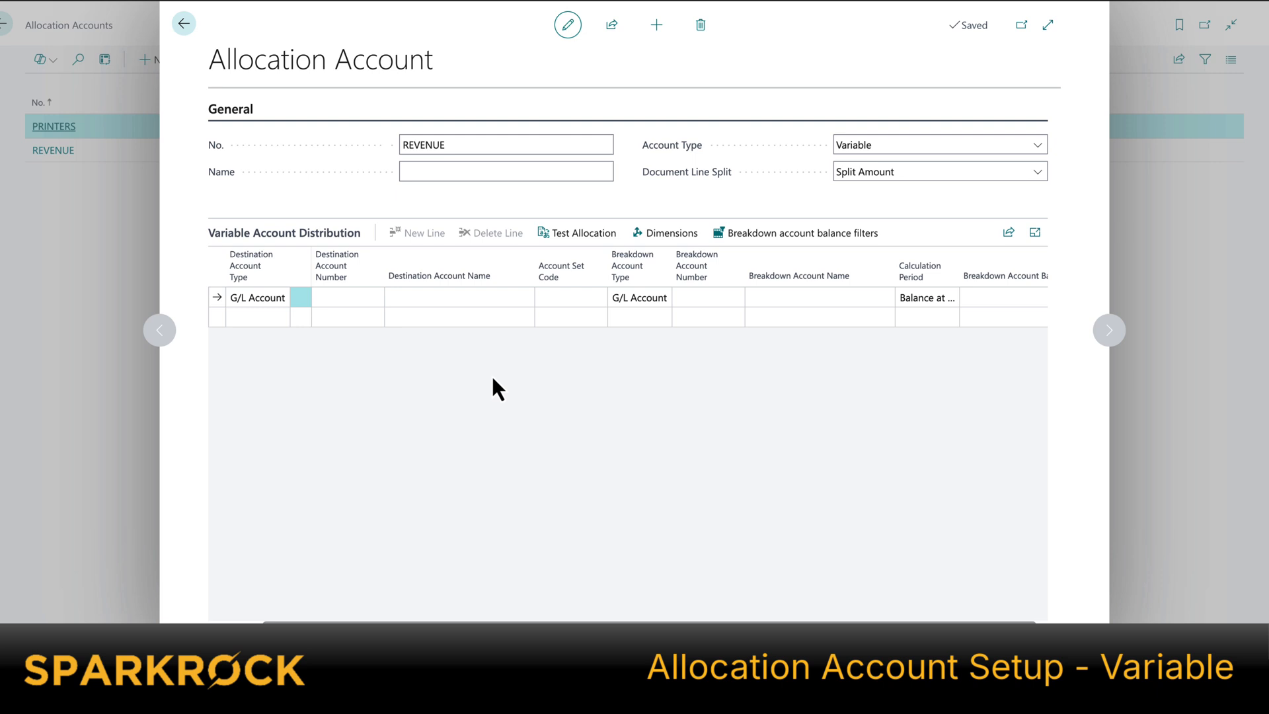
# Start the first variable distribution line with destination G/L account 61100 and breakdown account type G/L Account
pyautogui.click(361, 296)
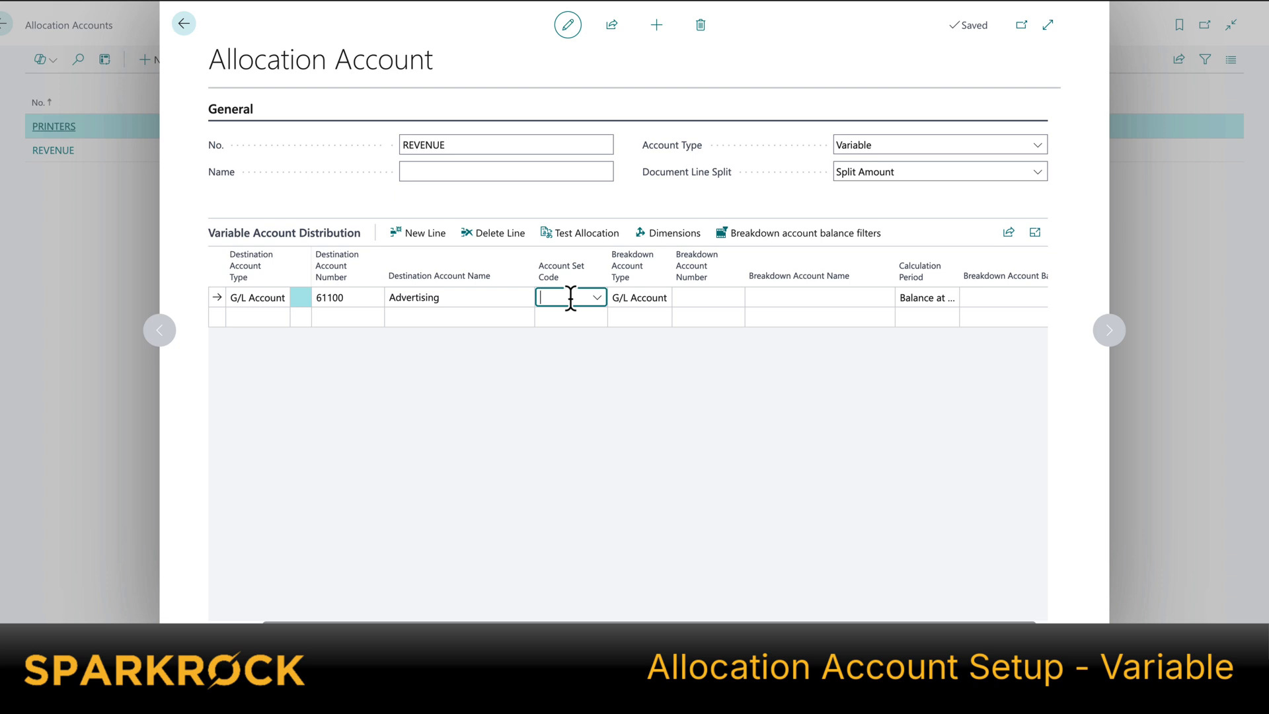
pyautogui.click(635, 299)
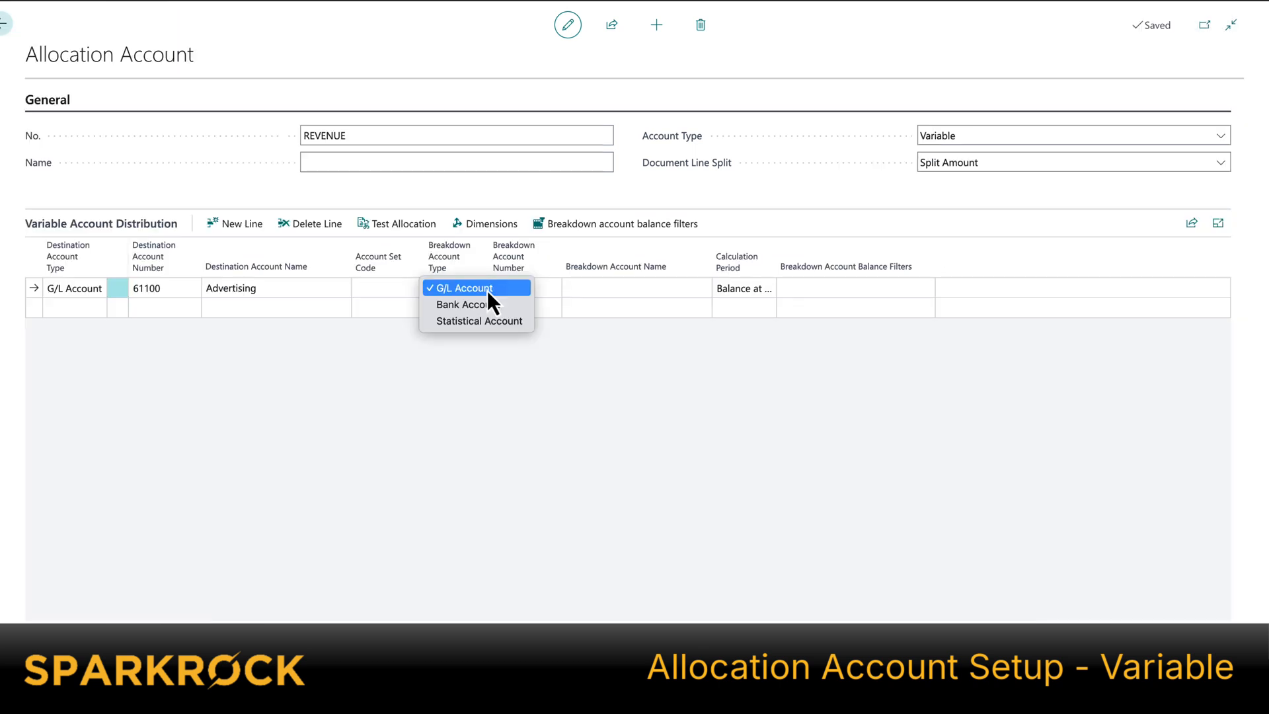
pyautogui.click(487, 291)
pyautogui.click(513, 291)
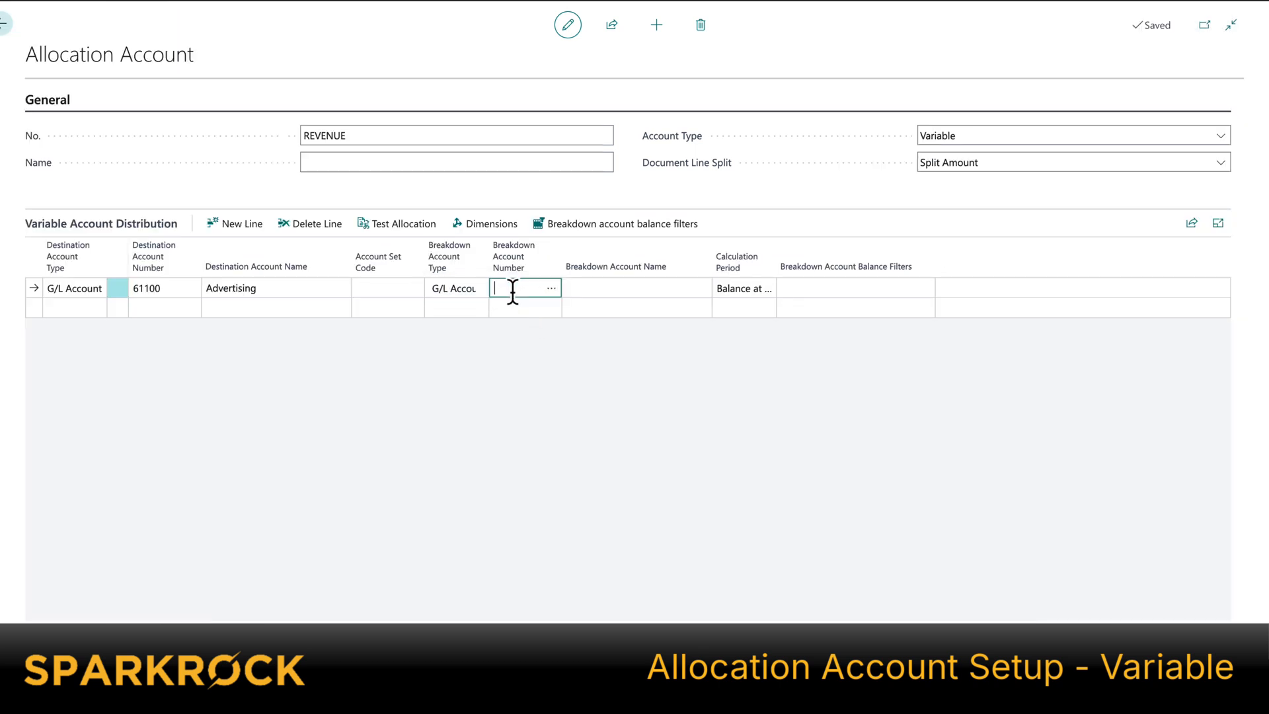